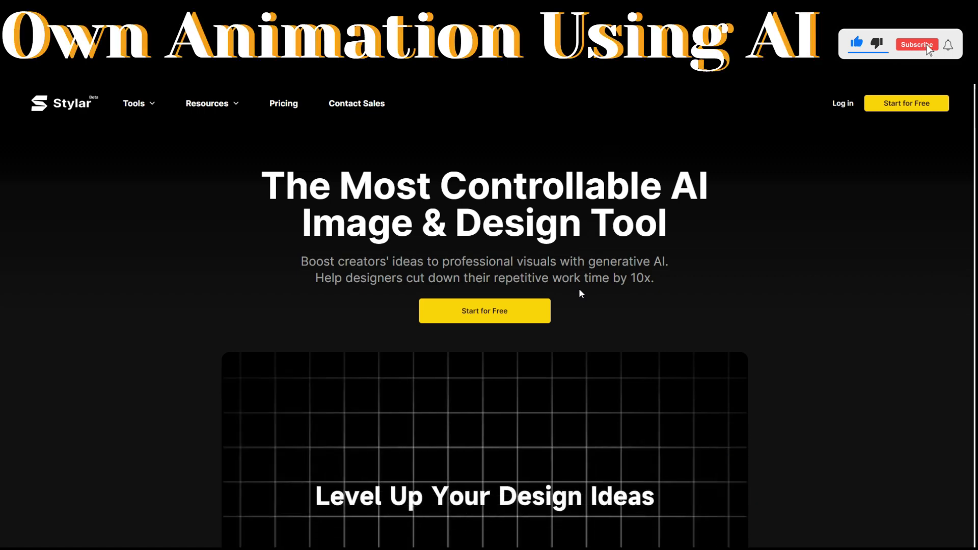
# - Sign up for a free Stylar account and browse the Style Library presets on the dashboard
pyautogui.click(491, 315)
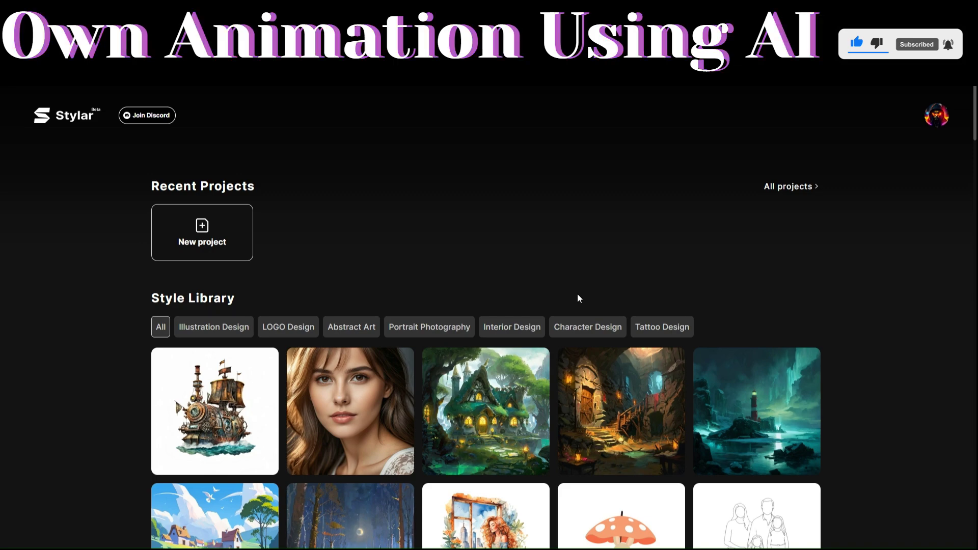
pyautogui.scroll(-8, 557, 290)
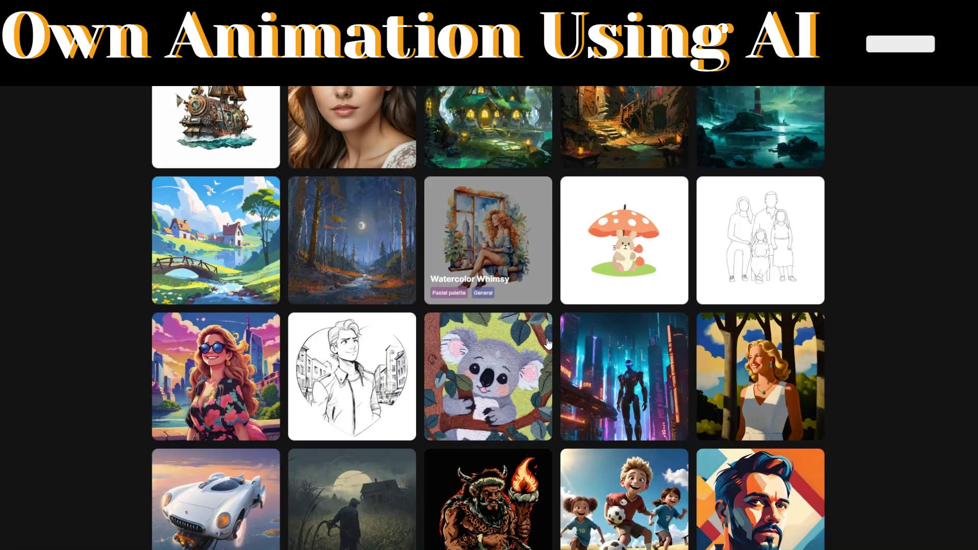
pyautogui.scroll(-10, 545, 345)
pyautogui.scroll(2, 536, 348)
pyautogui.scroll(-8, 536, 349)
pyautogui.scroll(16, 536, 348)
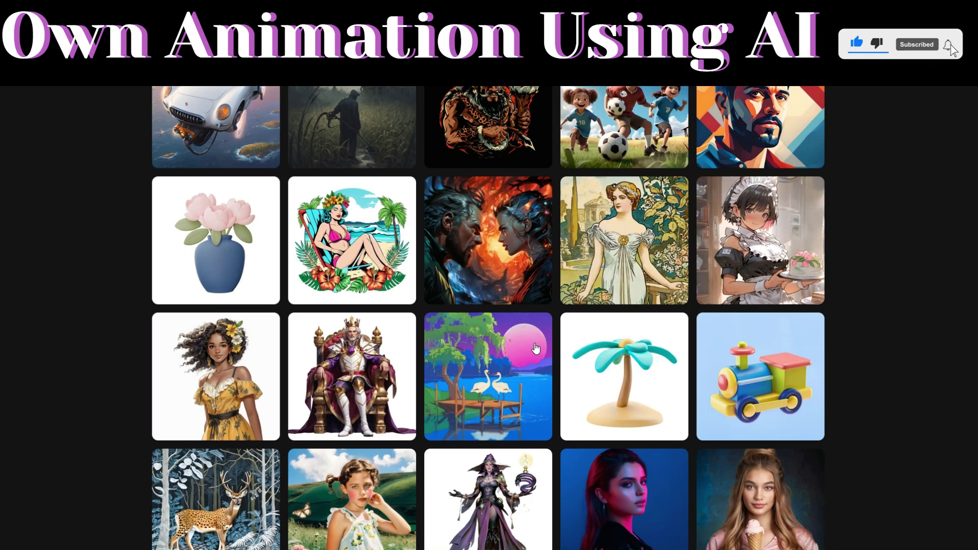
pyautogui.scroll(8, 536, 349)
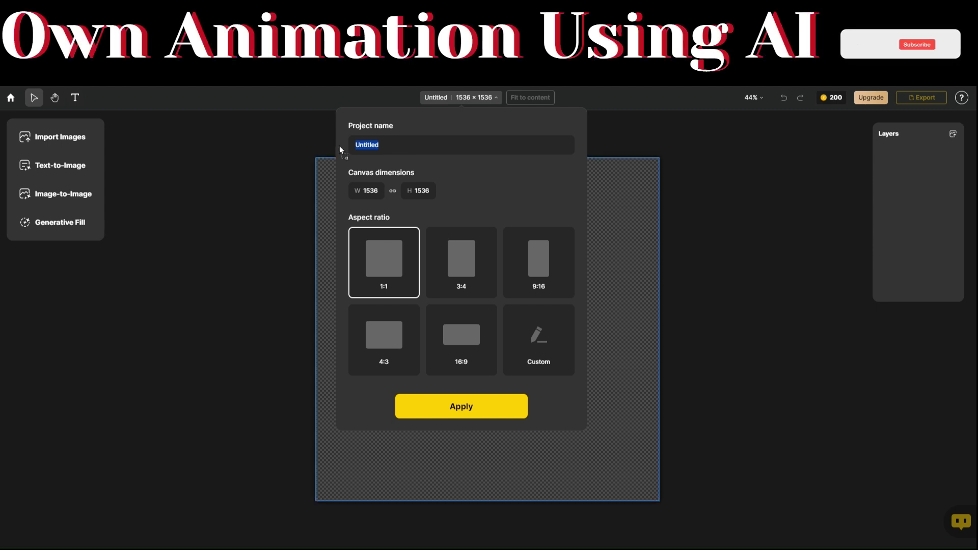
# - Create a project named '3D Animations' with a 1:1 square 1536 × 1536 canvas
pyautogui.write('3D Animations')
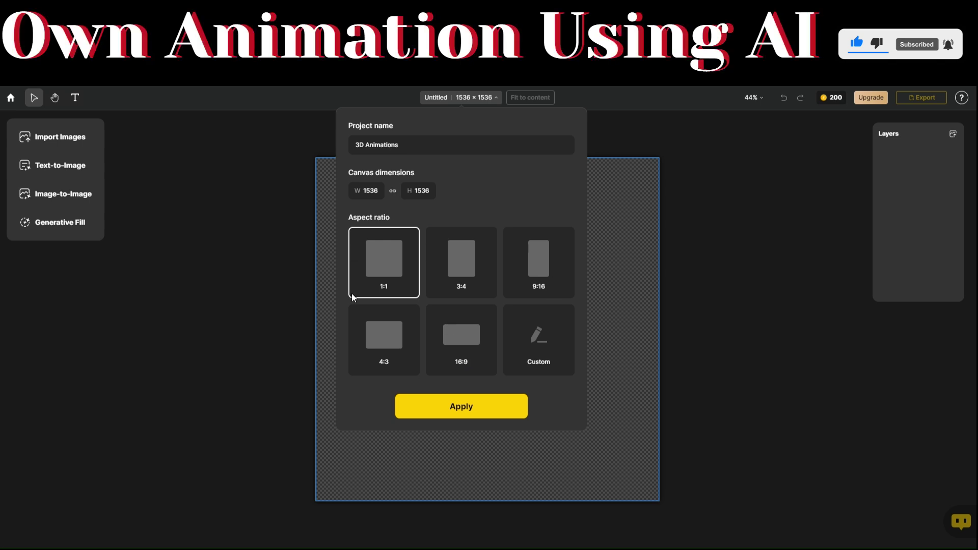
pyautogui.click(467, 407)
pyautogui.moveTo(831, 100)
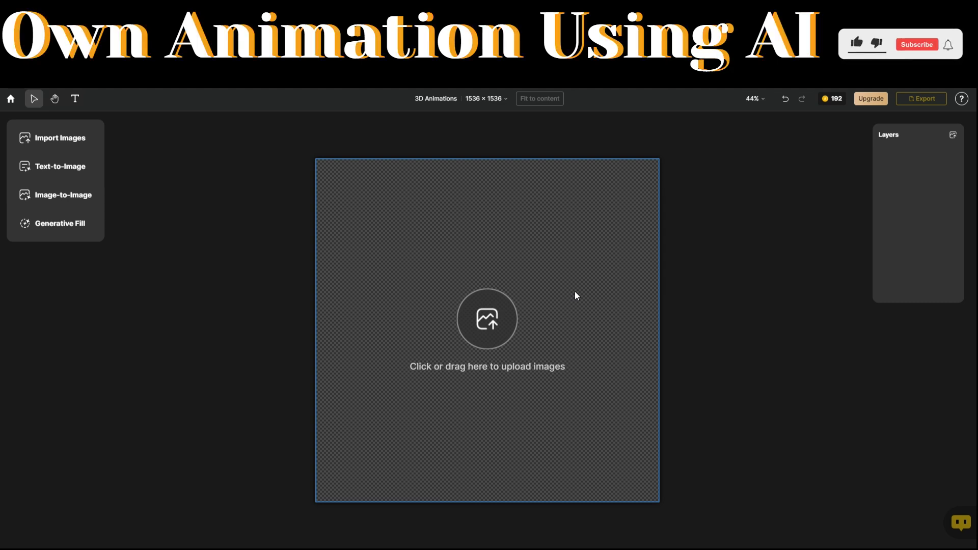
# - Import the bearded man's portrait JPG onto the canvas as Layer 1
pyautogui.click(65, 141)
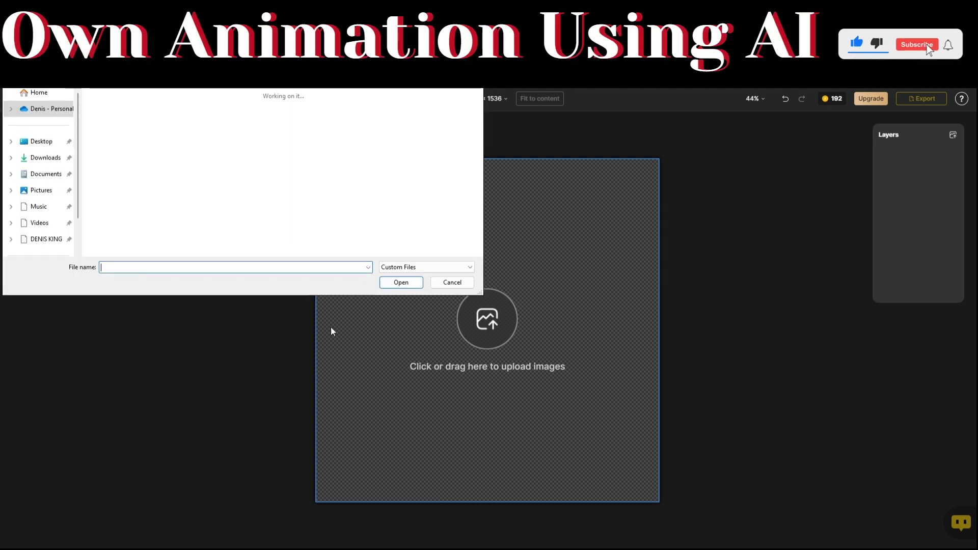
pyautogui.click(157, 118)
pyautogui.click(395, 283)
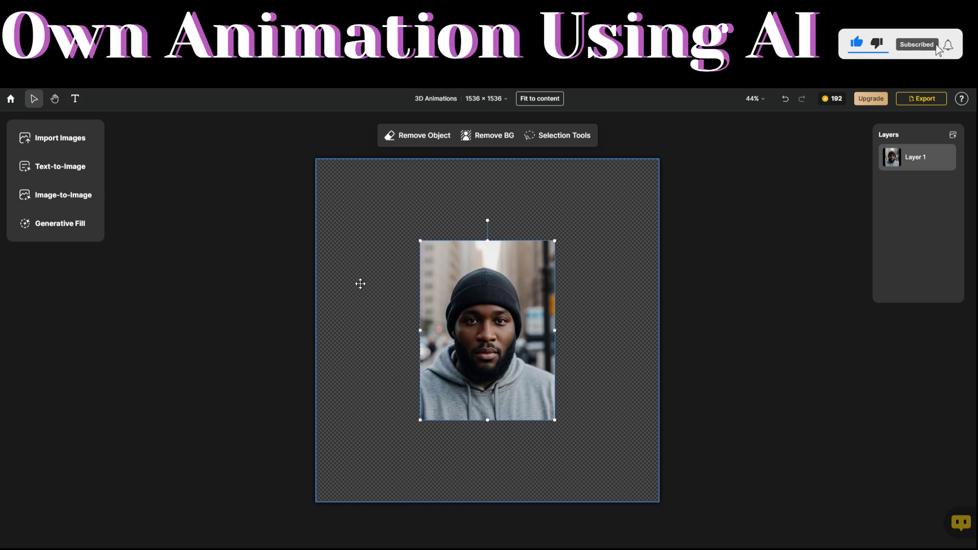
pyautogui.click(63, 195)
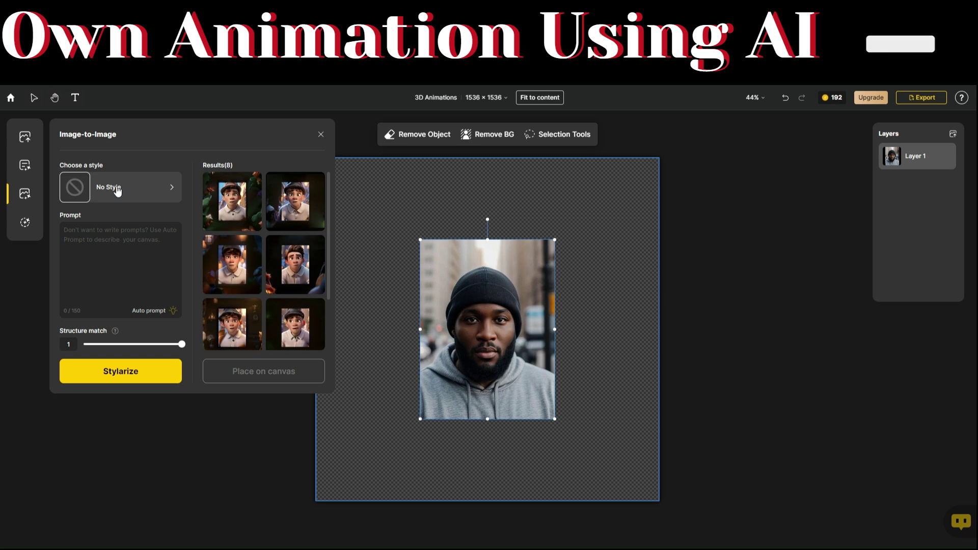
# - Choose the Innocent Cutie style and auto-generate a prompt describing the man in a grey hoodie and black hat
pyautogui.click(117, 191)
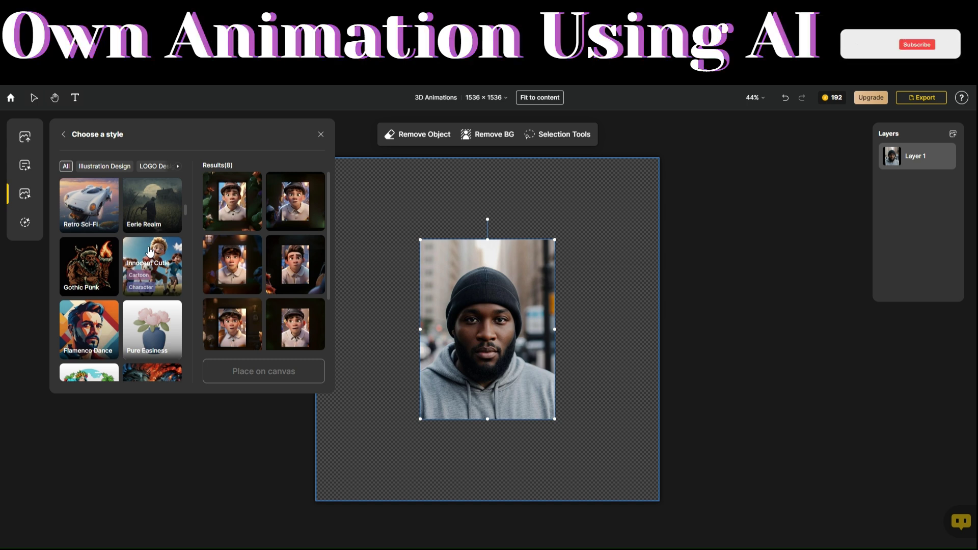
pyautogui.click(150, 249)
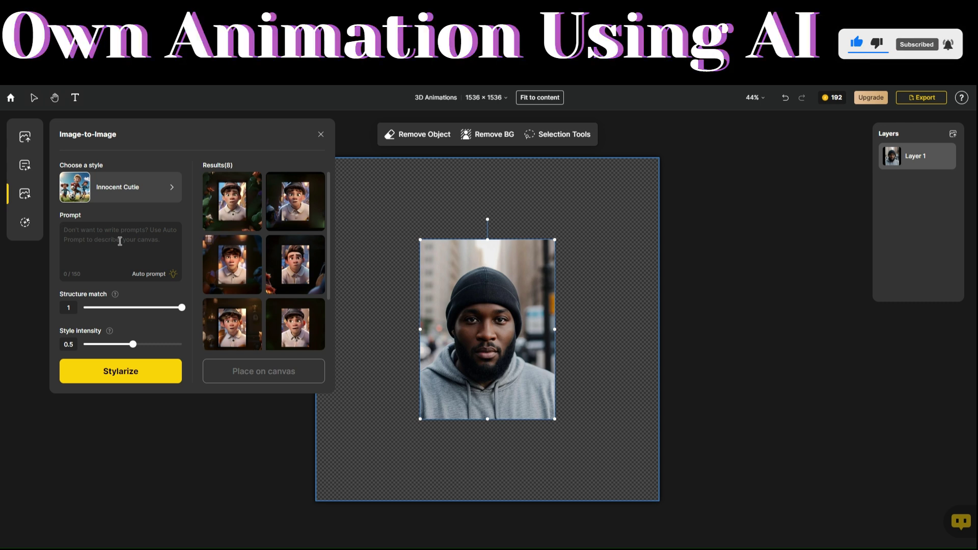
pyautogui.click(120, 241)
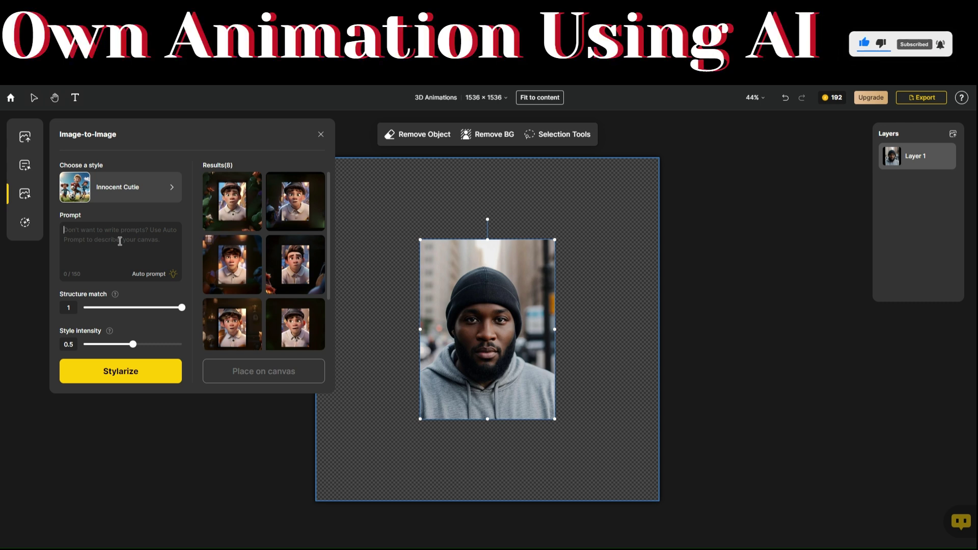
pyautogui.click(152, 276)
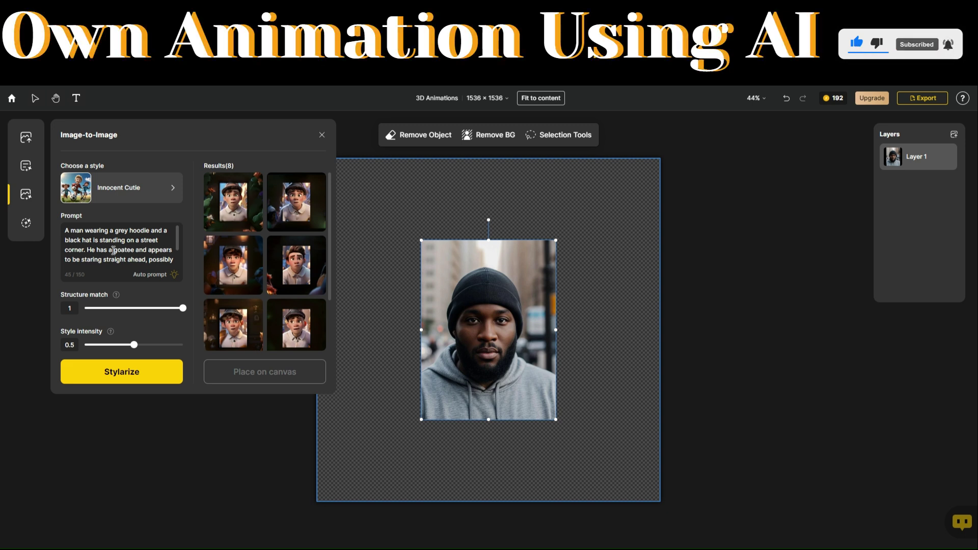
pyautogui.scroll(-2, 113, 250)
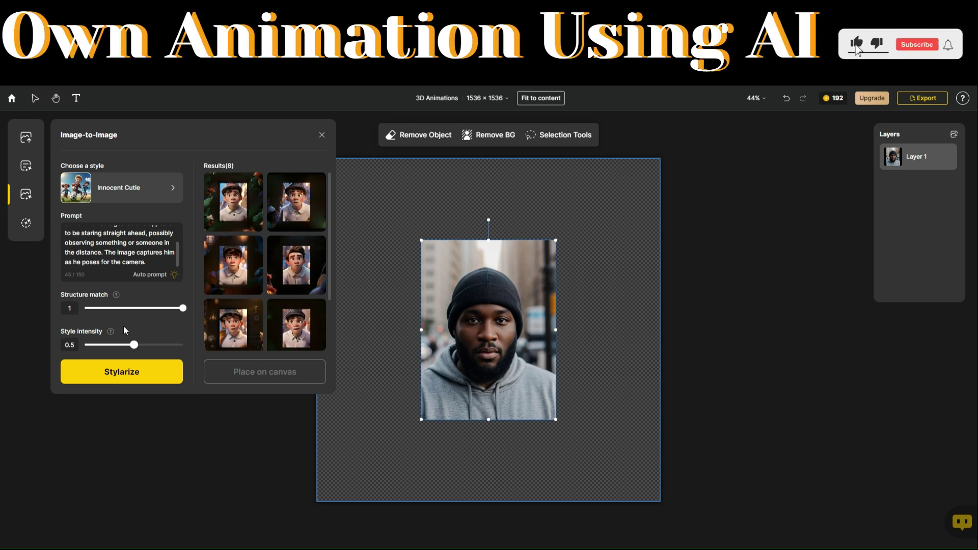
# - Stylarize the photo, then regenerate using a prompt adding a full beard and very black hat
pyautogui.click(124, 374)
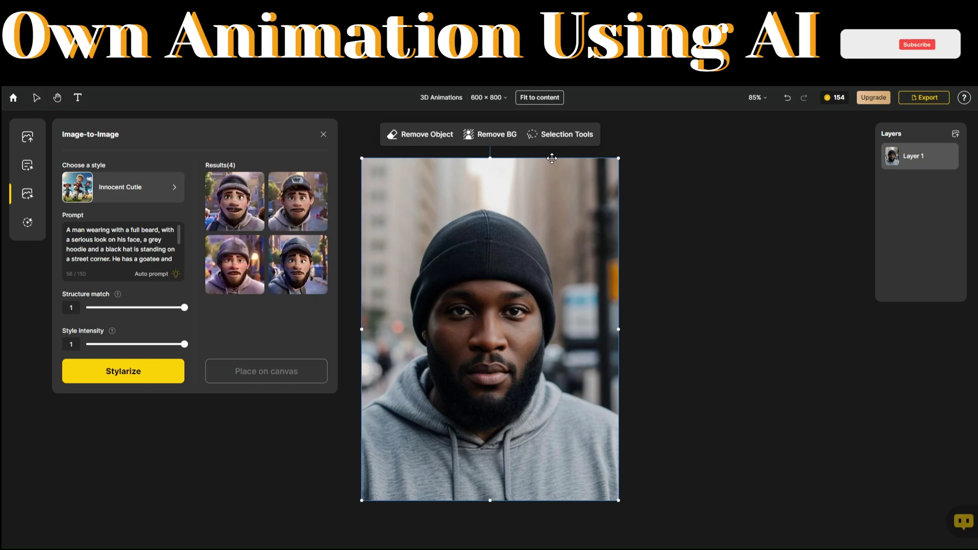
pyautogui.moveTo(274, 205)
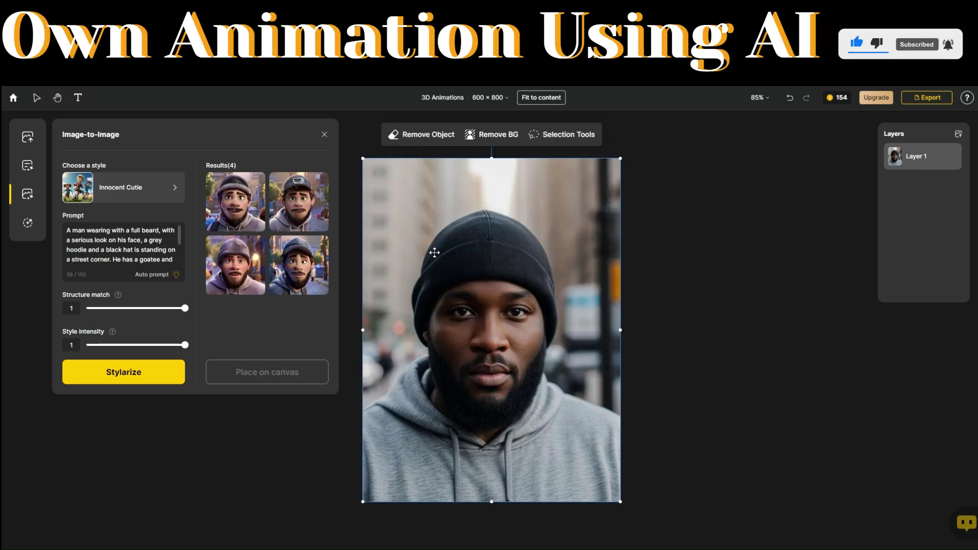
pyautogui.click(182, 373)
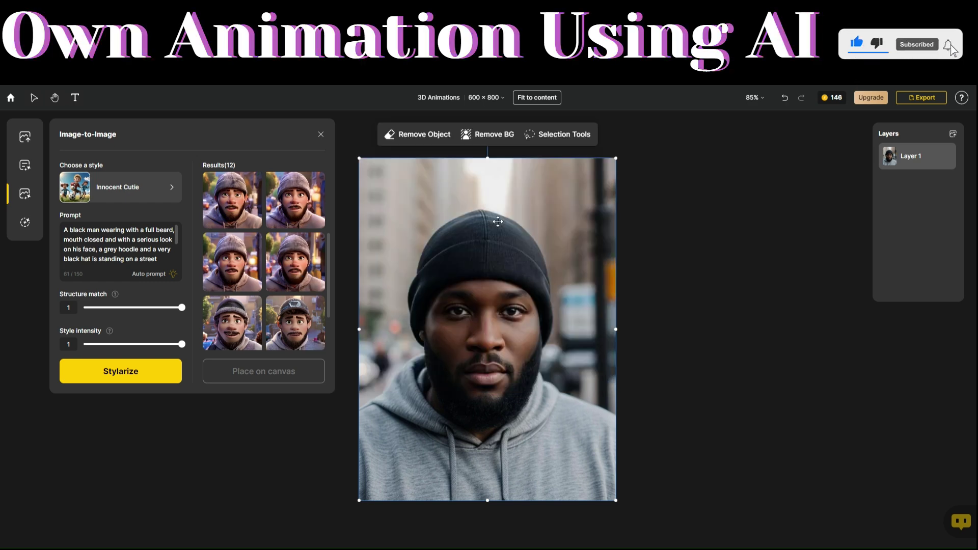
pyautogui.click(293, 206)
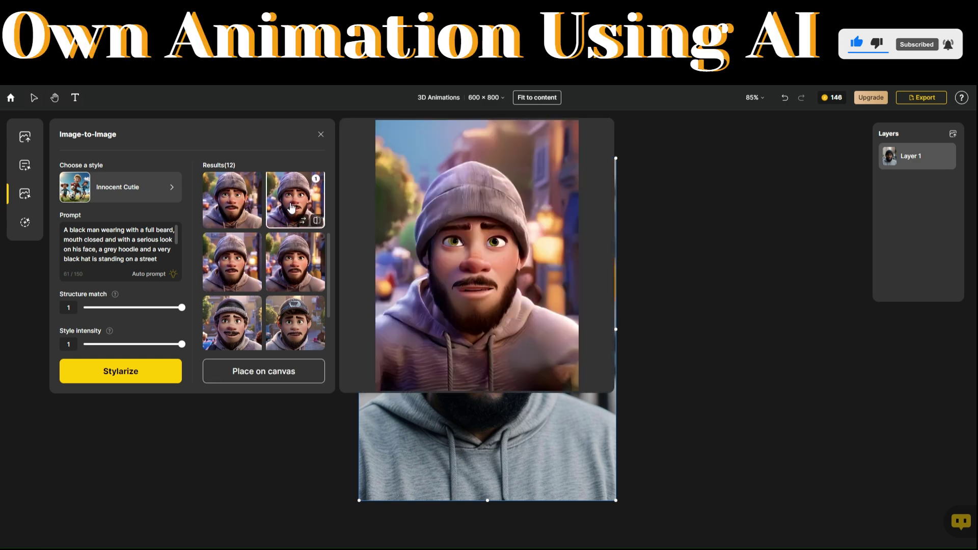
# - Place the second cartoon result on the canvas as Layer 2 and remove its background
pyautogui.click(269, 371)
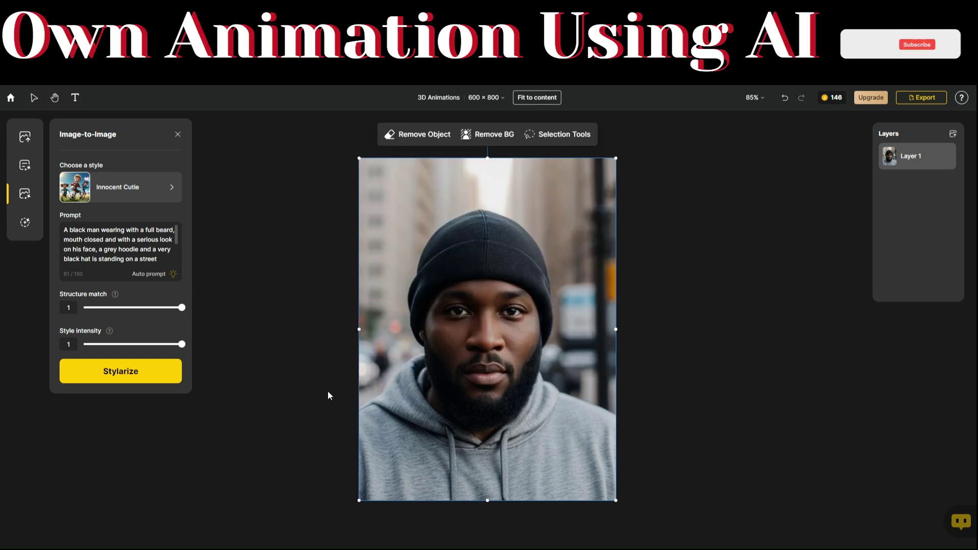
pyautogui.click(328, 396)
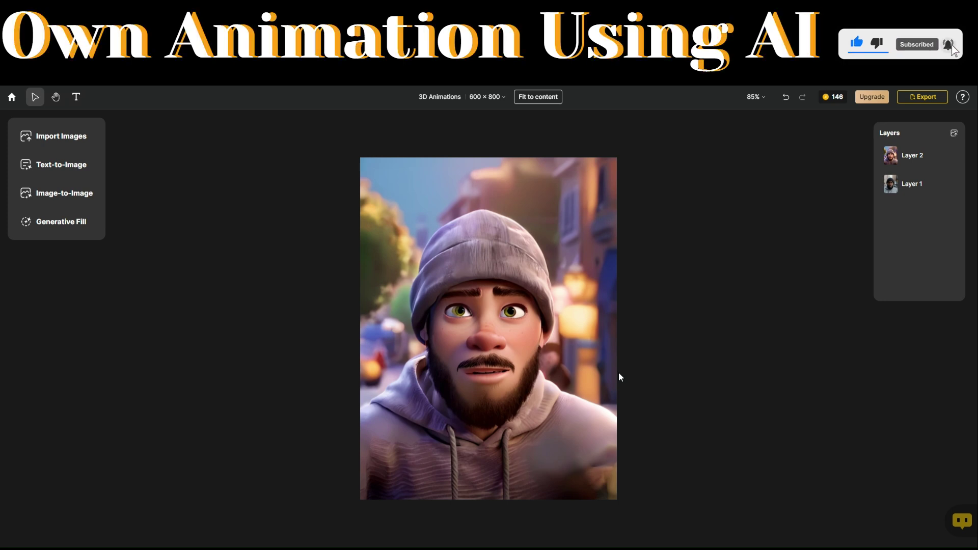
pyautogui.click(508, 316)
pyautogui.click(502, 134)
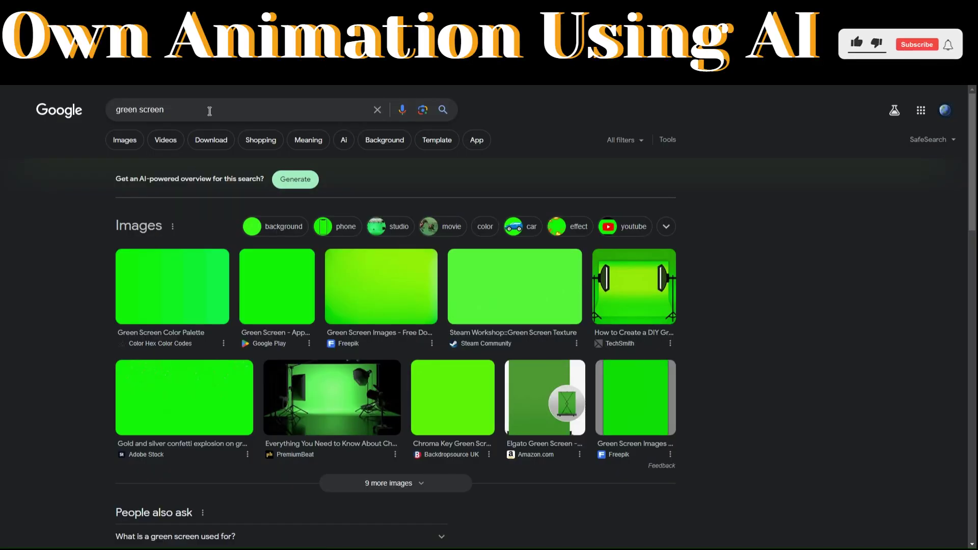
# - Show Google image results for 'green screen'
pyautogui.click(124, 140)
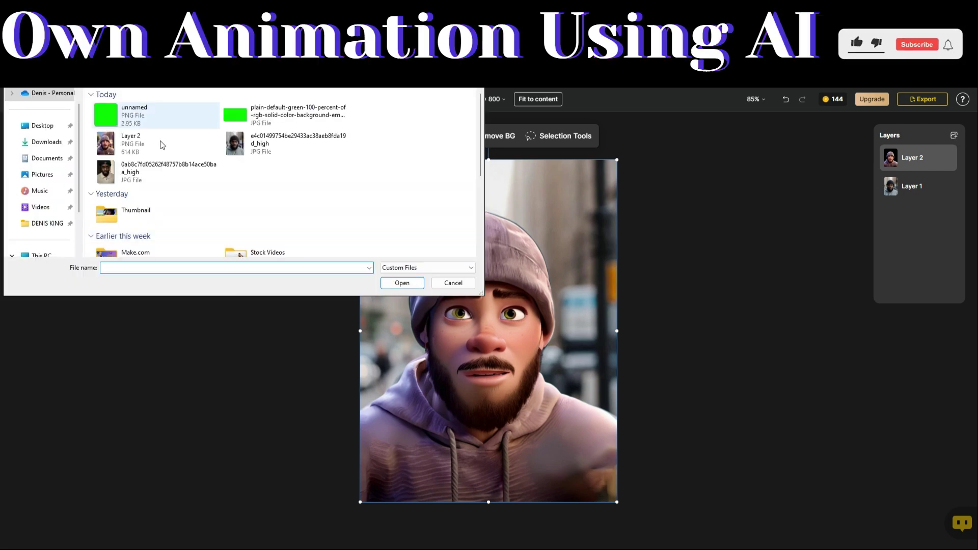
# - Import the plain green image, move it below the cartoon layer, and stretch it across the canvas
pyautogui.click(122, 113)
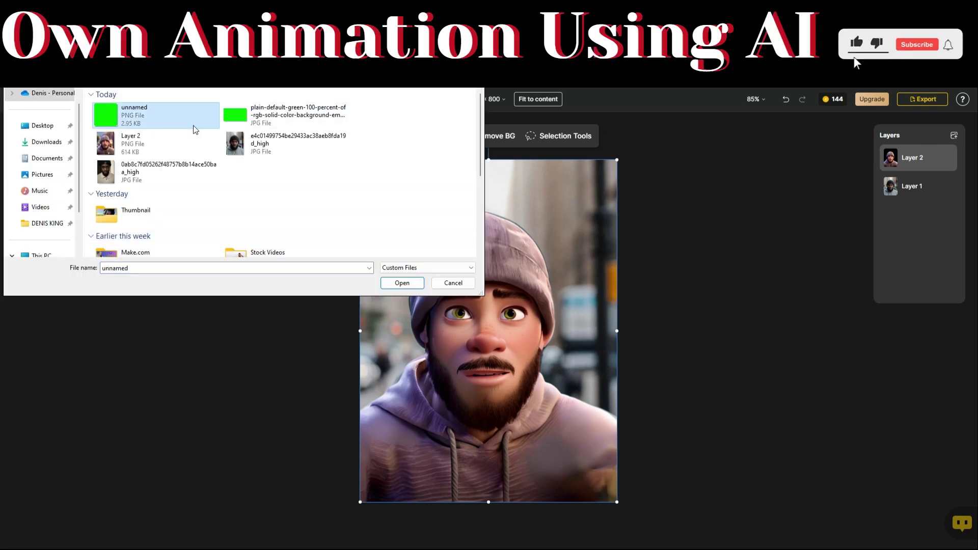
pyautogui.press('Return')
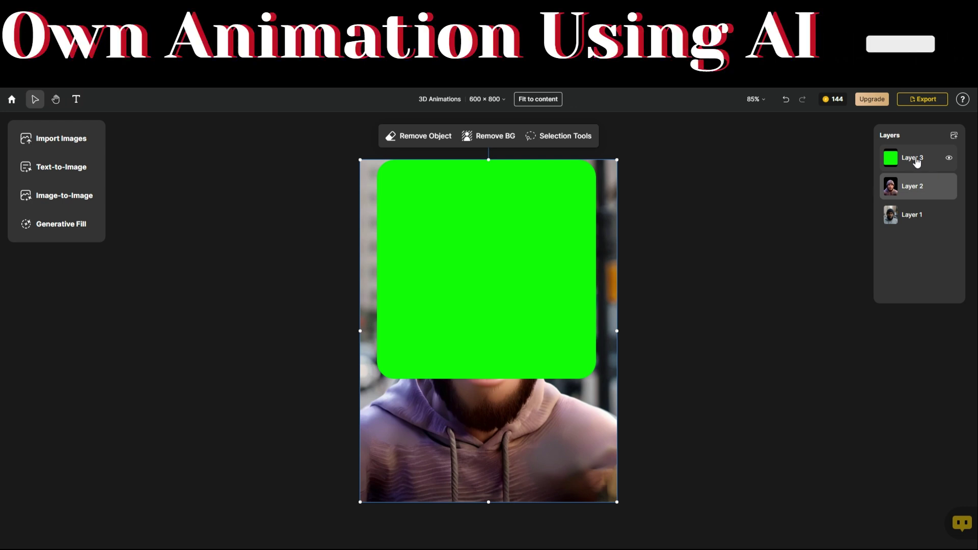
pyautogui.moveTo(917, 162); pyautogui.dragTo(917, 197)
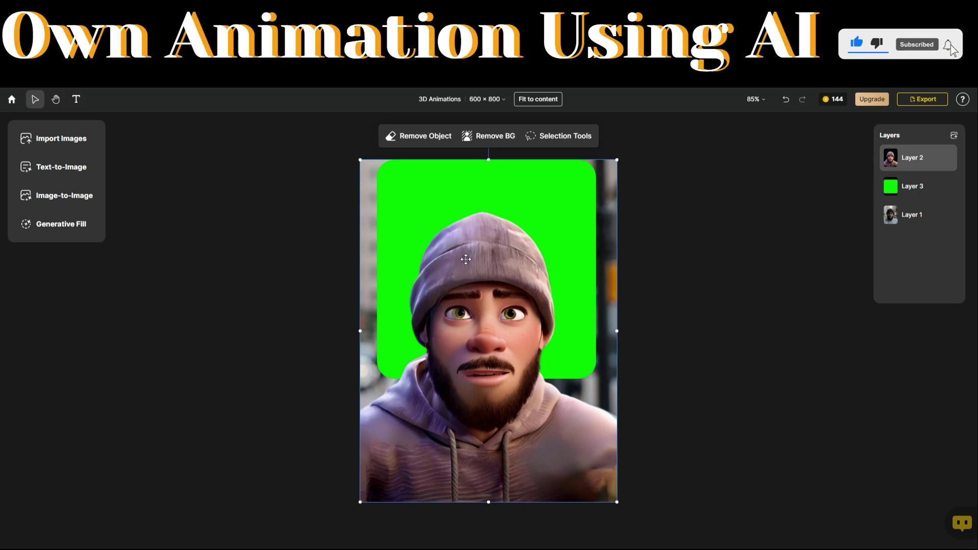
pyautogui.moveTo(596, 378); pyautogui.dragTo(617, 510)
pyautogui.moveTo(378, 164); pyautogui.dragTo(346, 151)
pyautogui.moveTo(619, 150); pyautogui.dragTo(629, 150)
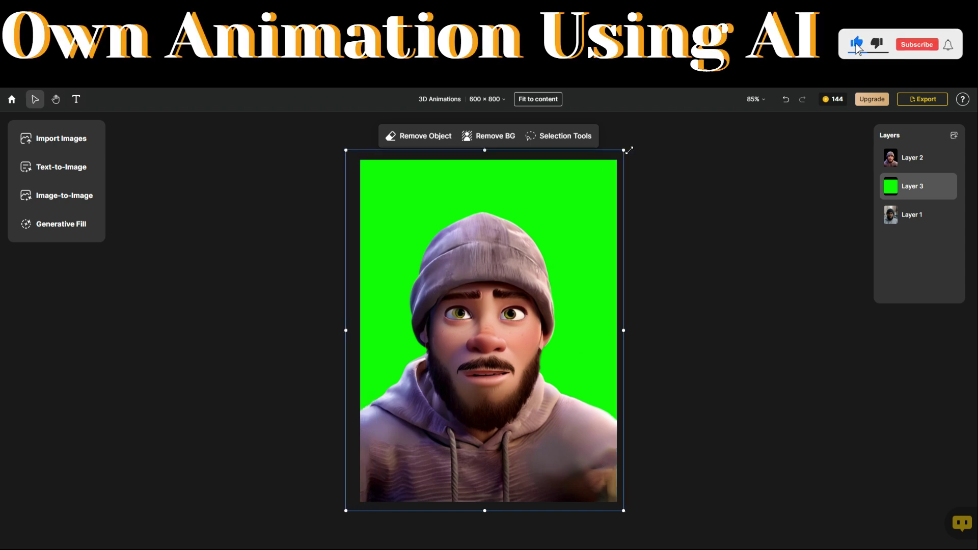
pyautogui.click(925, 100)
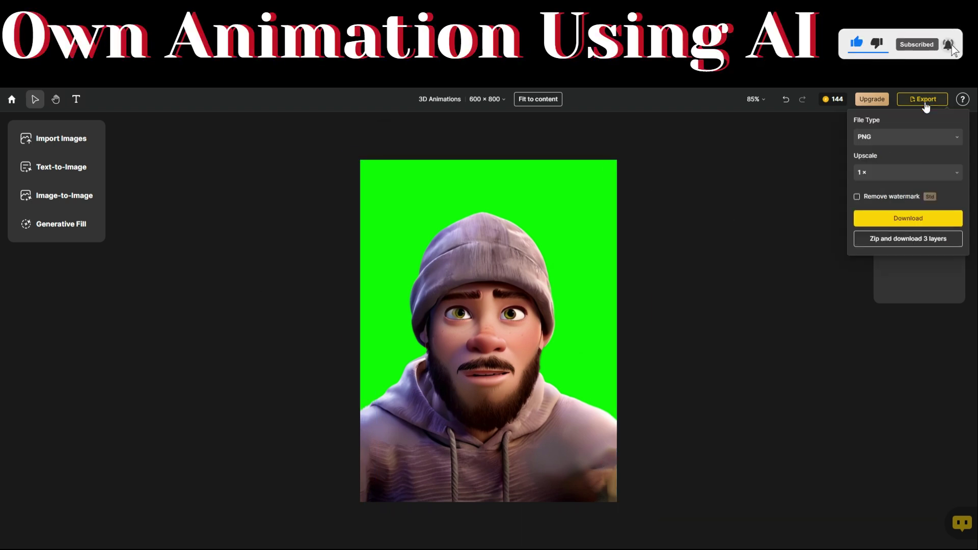
# - Download the green-screen cartoon image as a PNG at 1× upscale
pyautogui.click(902, 223)
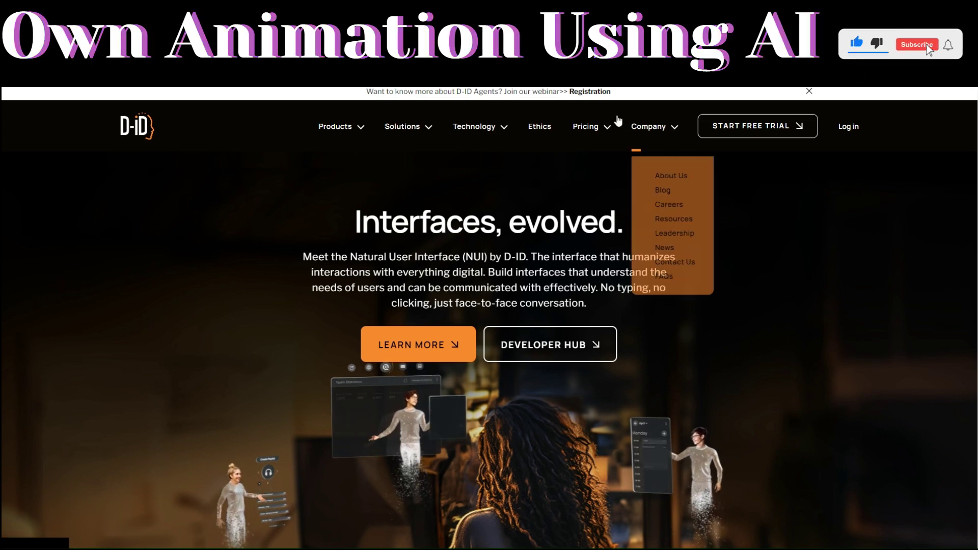
pyautogui.click(752, 132)
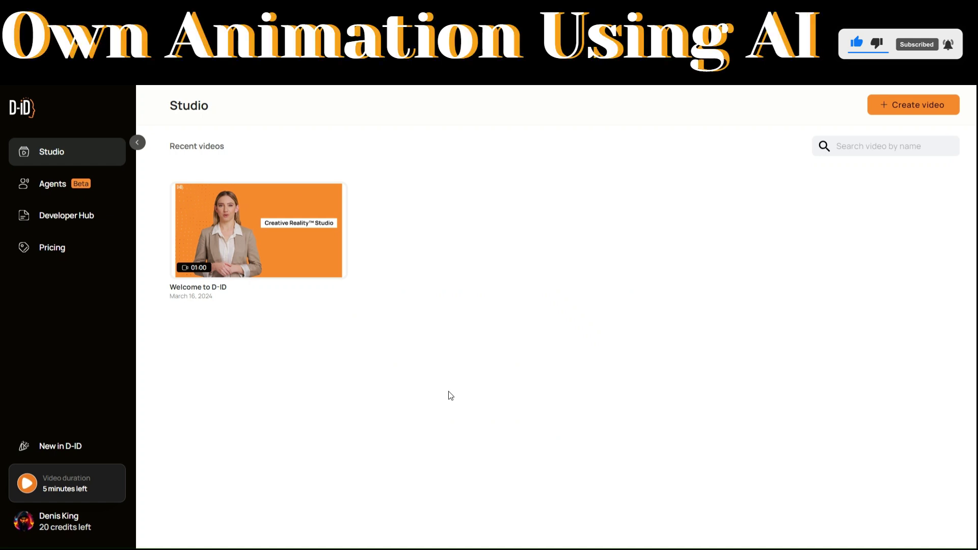
# - Start a new D-ID video and upload the 3D Animations cartoon image as its presenter
pyautogui.click(914, 105)
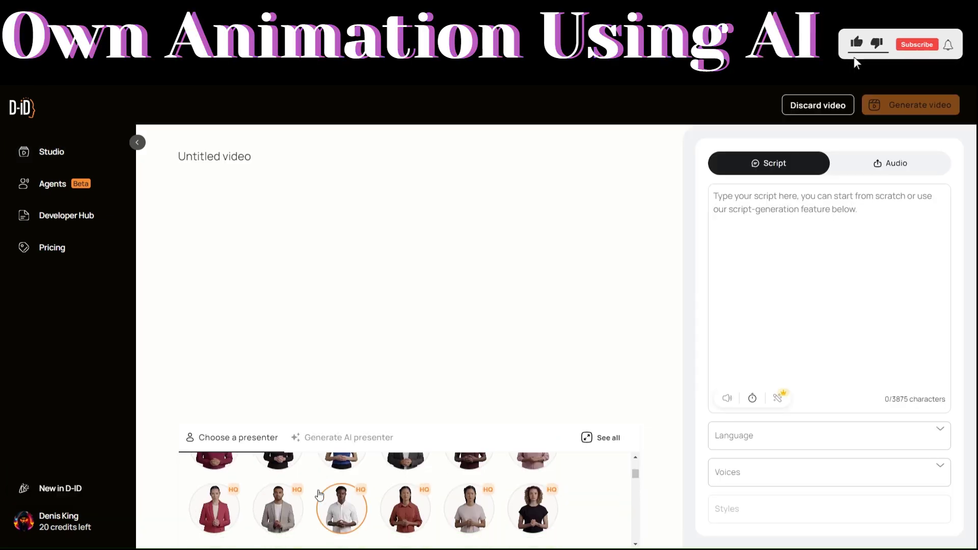
pyautogui.click(350, 440)
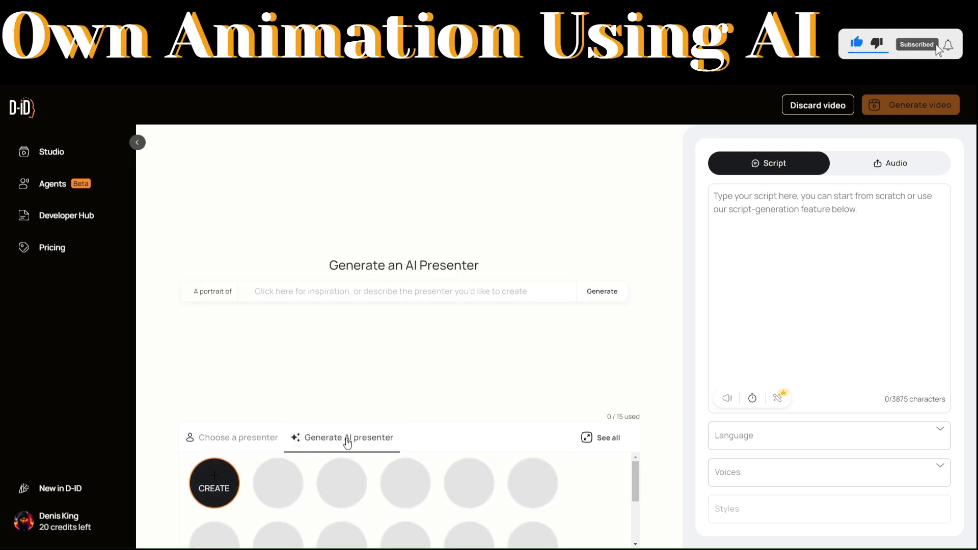
pyautogui.moveTo(224, 484)
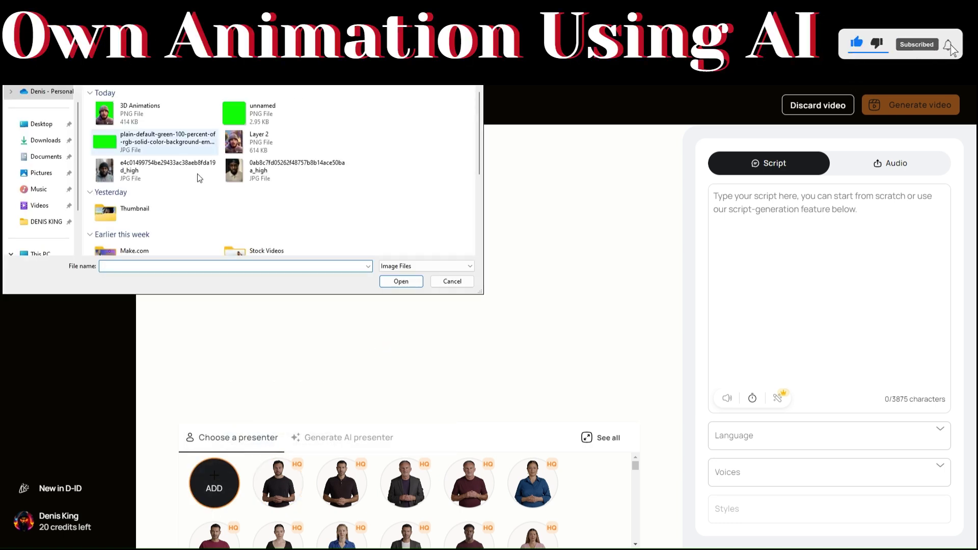
pyautogui.click(148, 114)
pyautogui.click(402, 283)
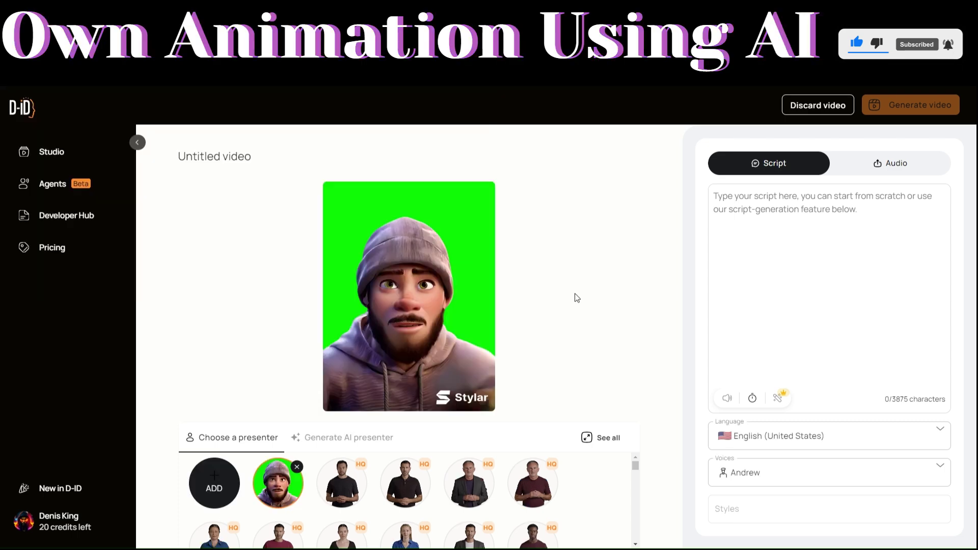
pyautogui.click(795, 221)
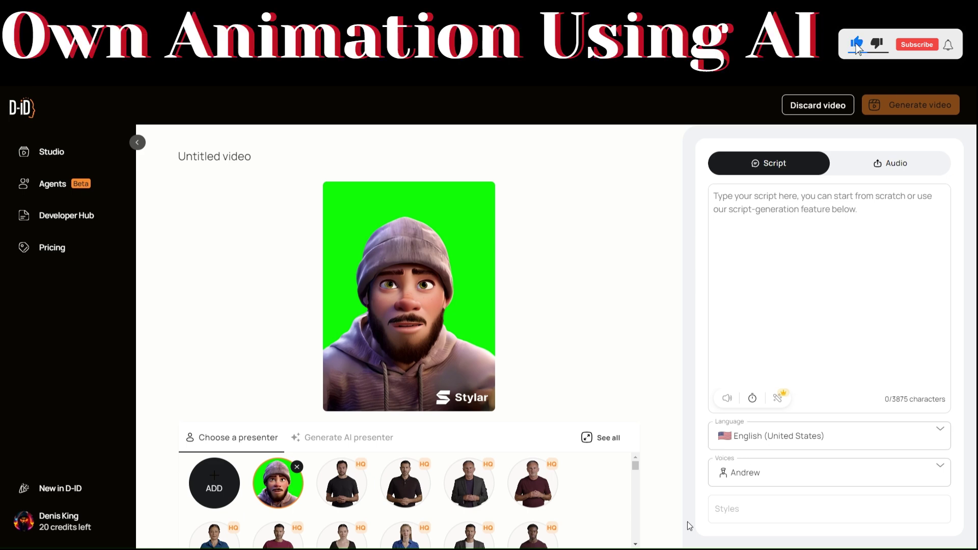
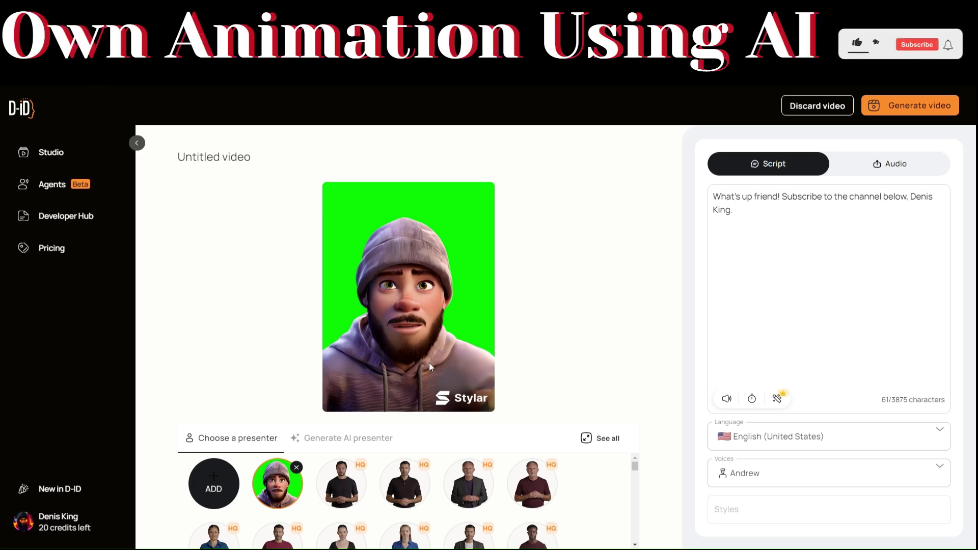
# - Write a greeting script asking viewers to subscribe to the channel, keeping English (United States)
pyautogui.click(810, 439)
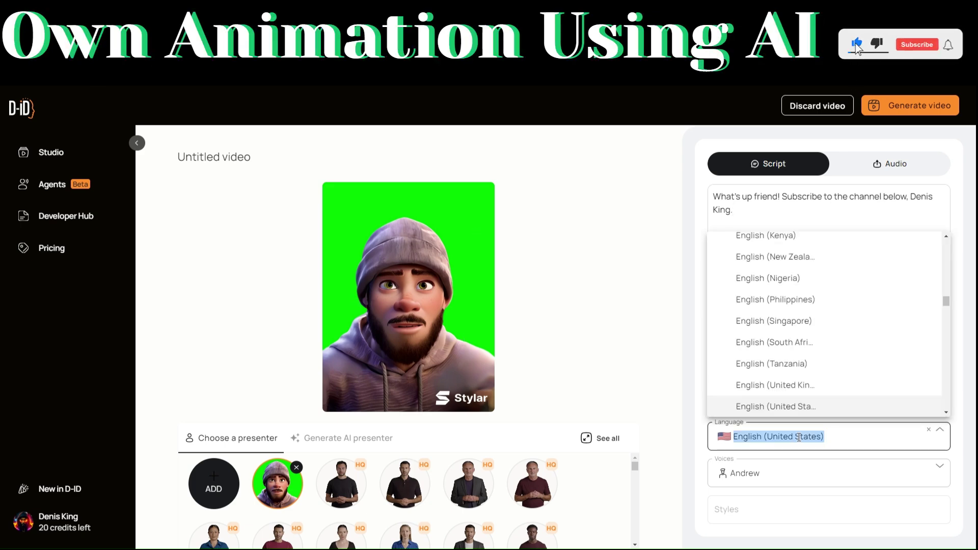
pyautogui.scroll(-2, 768, 336)
pyautogui.click(769, 336)
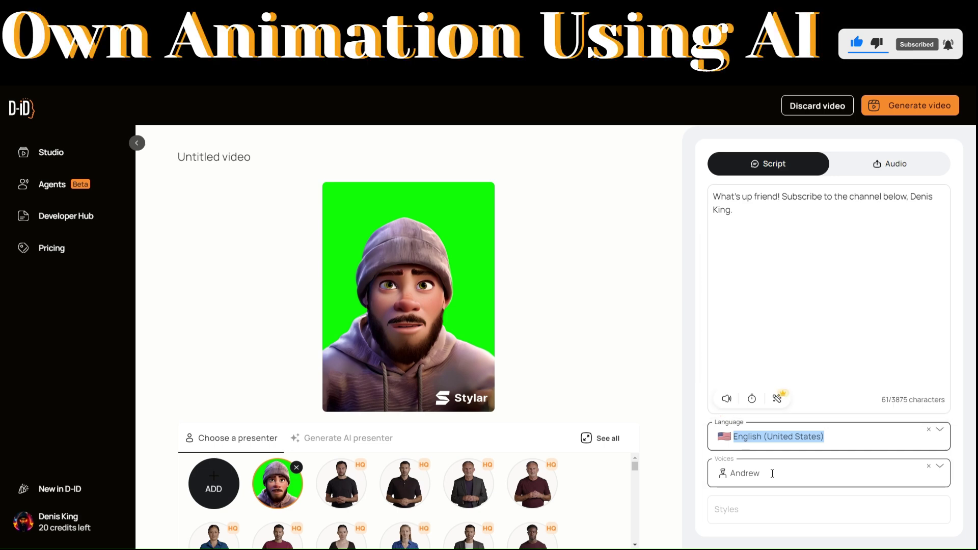
# - Switch the voice from Andrew to Davis and start generating the talking video
pyautogui.click(848, 436)
pyautogui.click(716, 469)
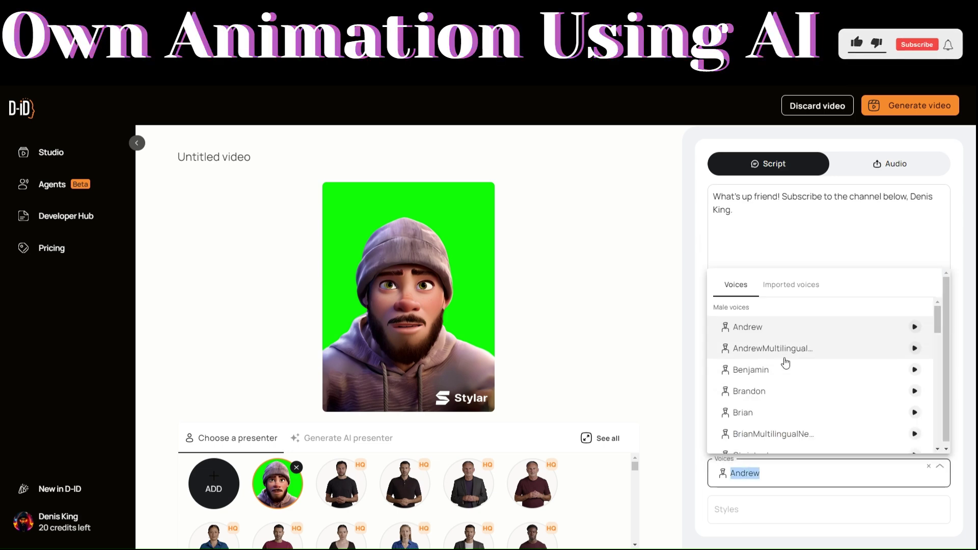
pyautogui.write('Davis')
pyautogui.press('Return')
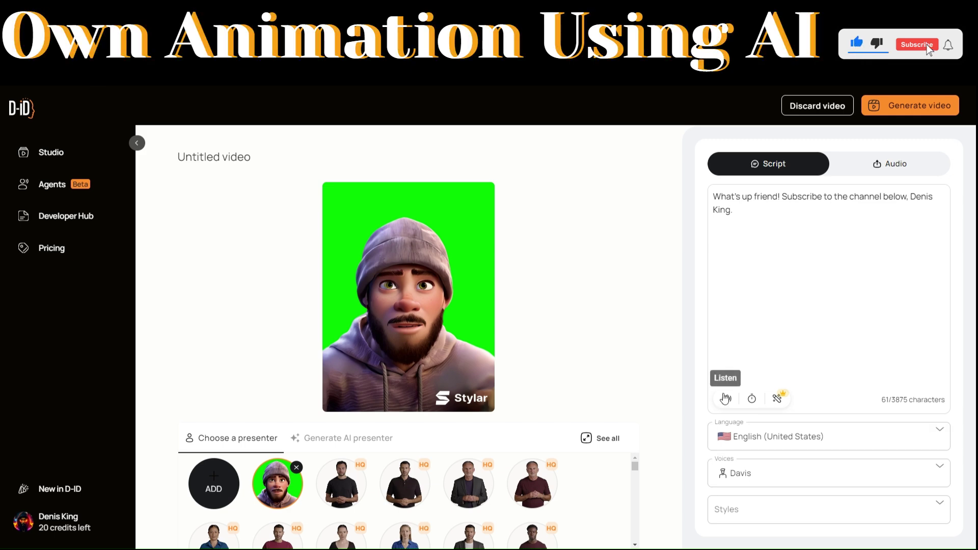
pyautogui.click(926, 107)
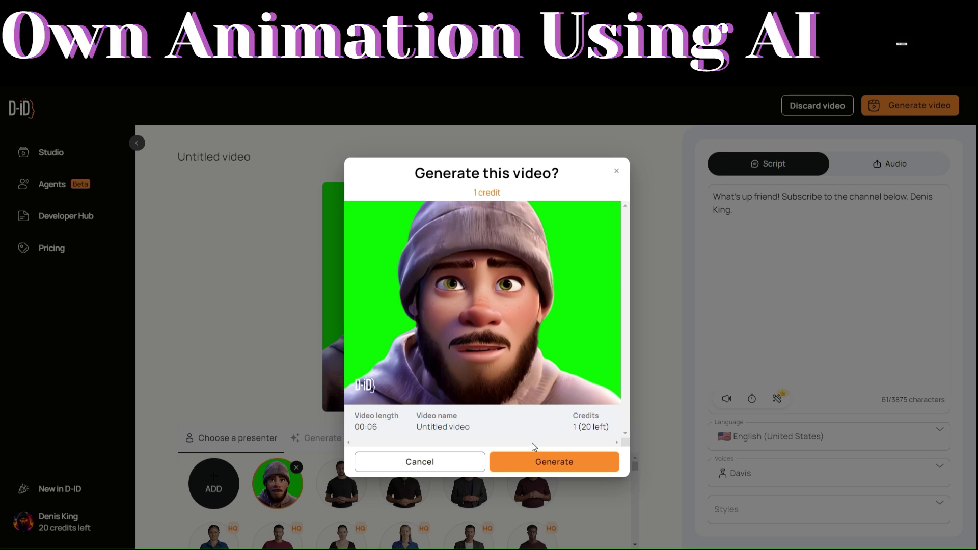
# - Confirm the 1-credit generation and play the finished six-second Untitled video
pyautogui.click(555, 462)
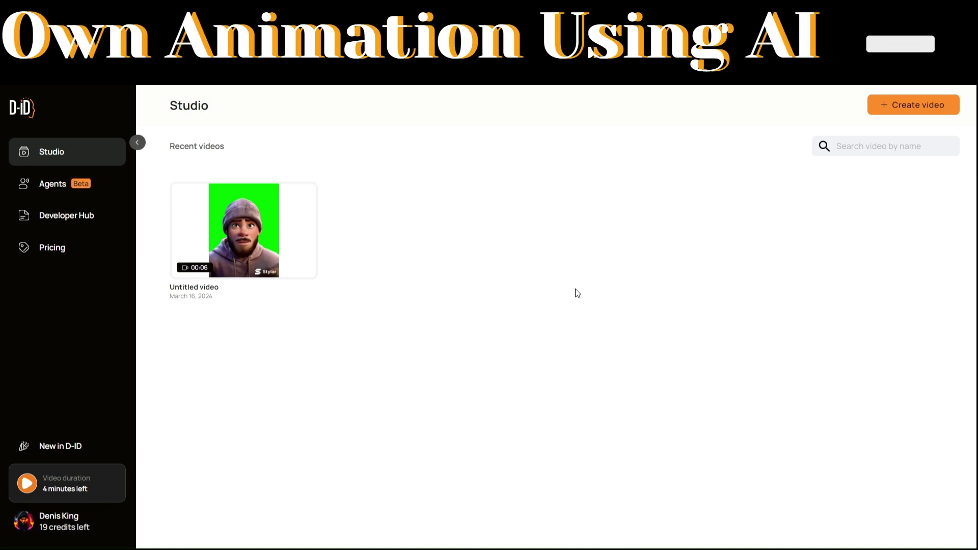
pyautogui.click(243, 225)
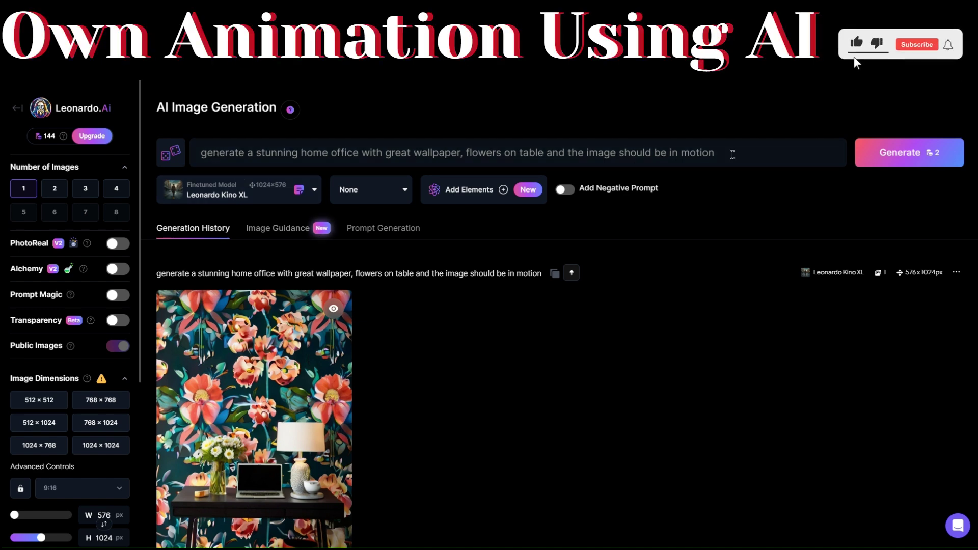
# - Generate a new floral-wallpaper home office image from the prompt and download it as a JPG
pyautogui.click(845, 154)
pyautogui.click(572, 382)
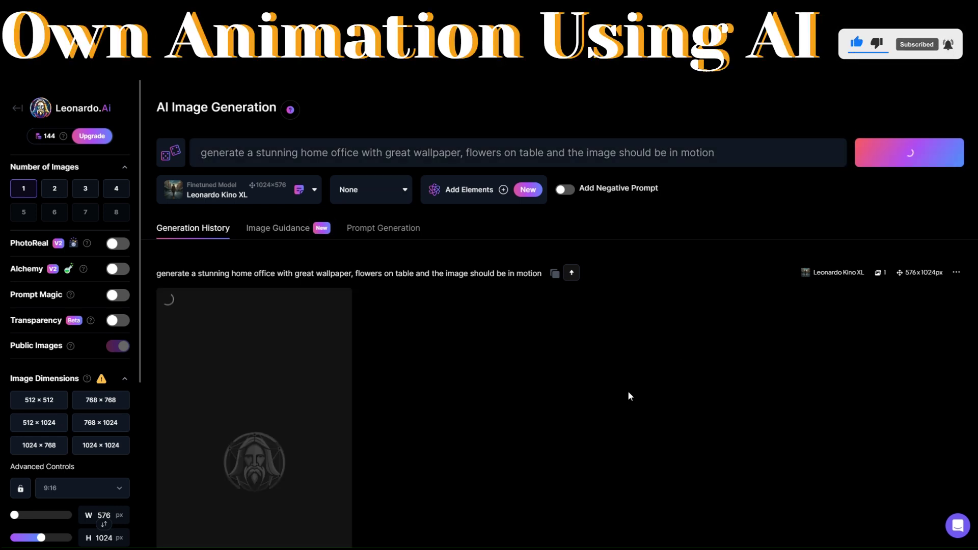
pyautogui.scroll(-4, 627, 390)
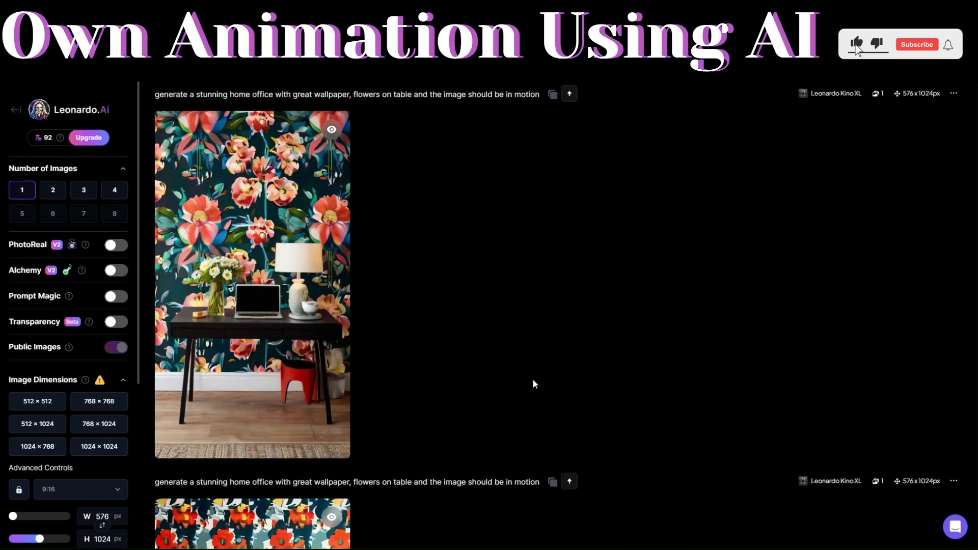
pyautogui.click(199, 438)
pyautogui.click(648, 324)
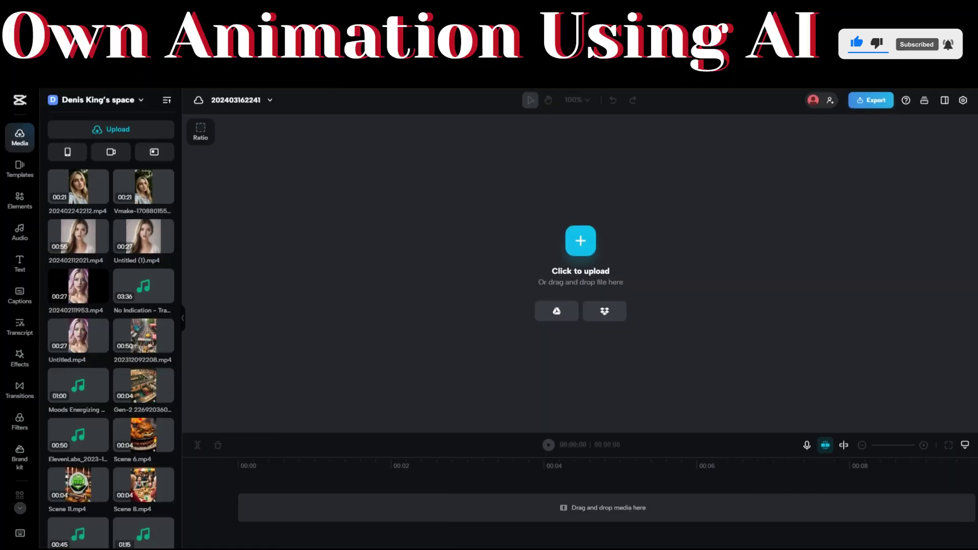
# - Upload the office image and character video, layer the video above the image, and enlarge the character
pyautogui.moveTo(119, 131)
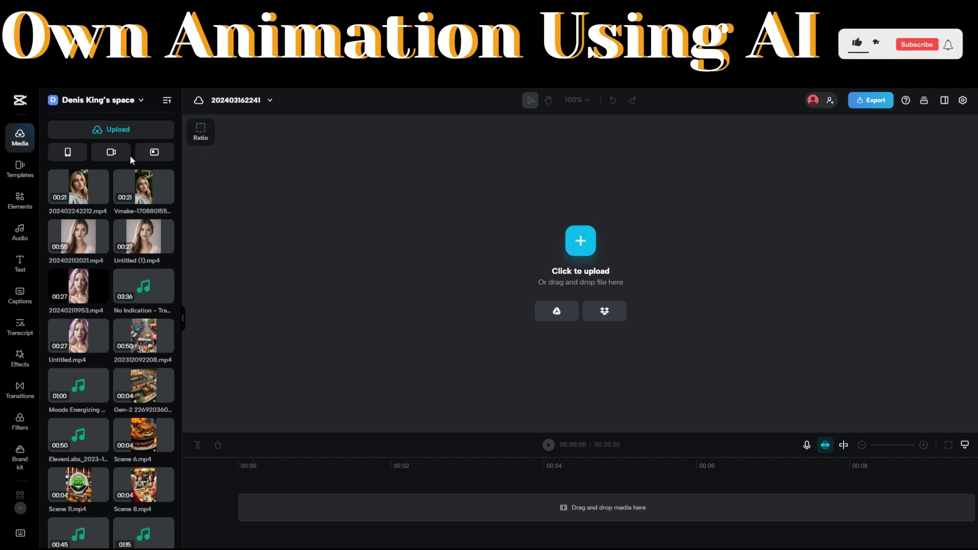
pyautogui.click(99, 157)
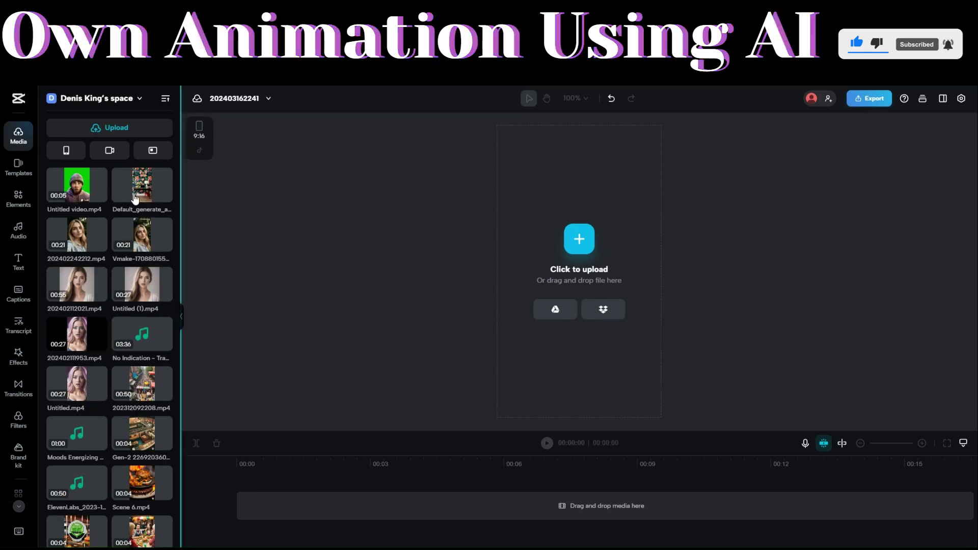
pyautogui.moveTo(135, 199); pyautogui.dragTo(244, 509)
pyautogui.moveTo(92, 181); pyautogui.dragTo(240, 492)
pyautogui.moveTo(678, 135); pyautogui.dragTo(737, 93)
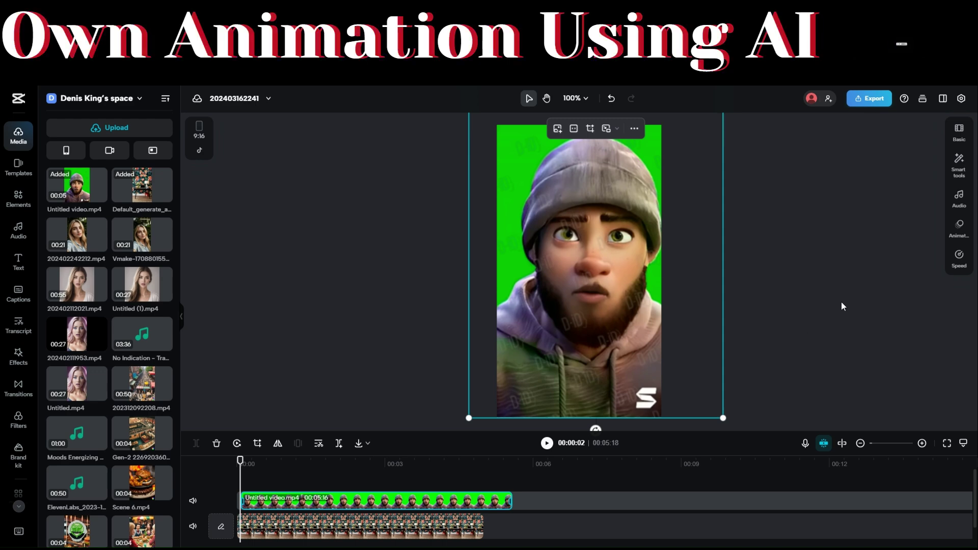
# - Enable Chroma key on the character clip and pick the green backdrop with the eyedropper
pyautogui.click(842, 306)
pyautogui.click(551, 124)
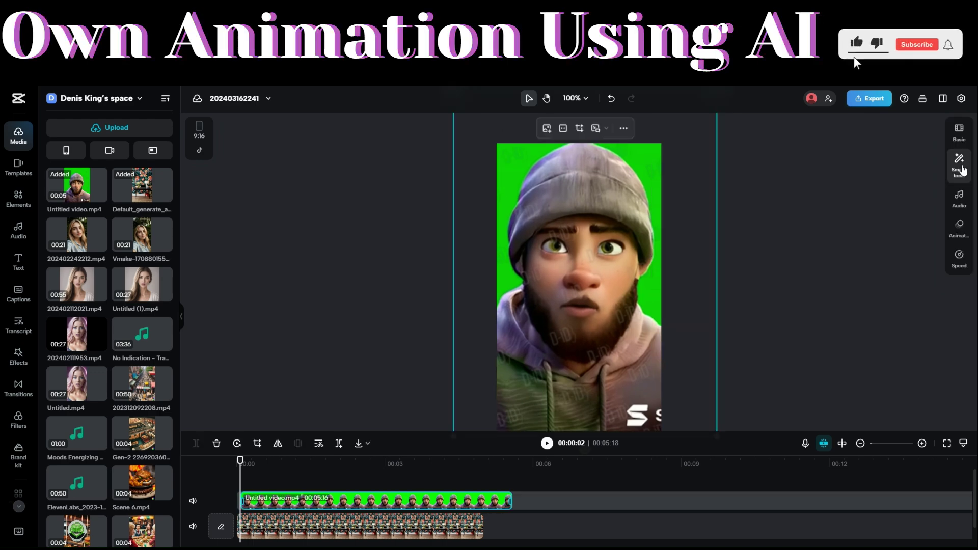
pyautogui.click(959, 164)
pyautogui.click(879, 160)
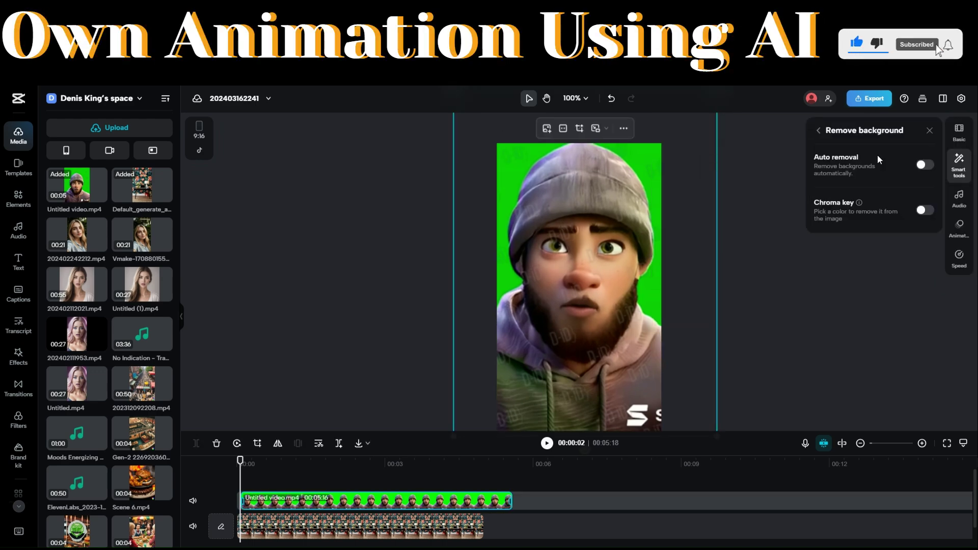
pyautogui.click(923, 212)
pyautogui.click(822, 237)
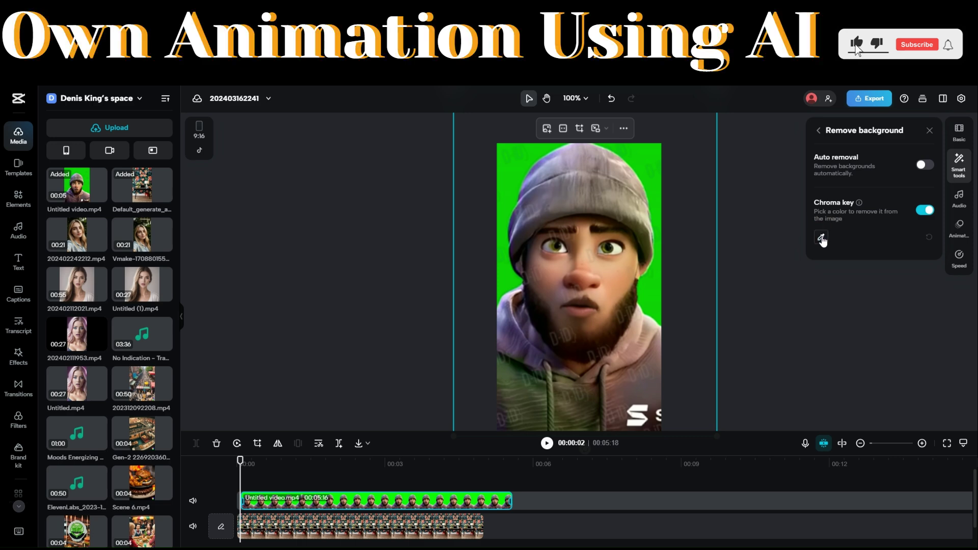
pyautogui.click(646, 176)
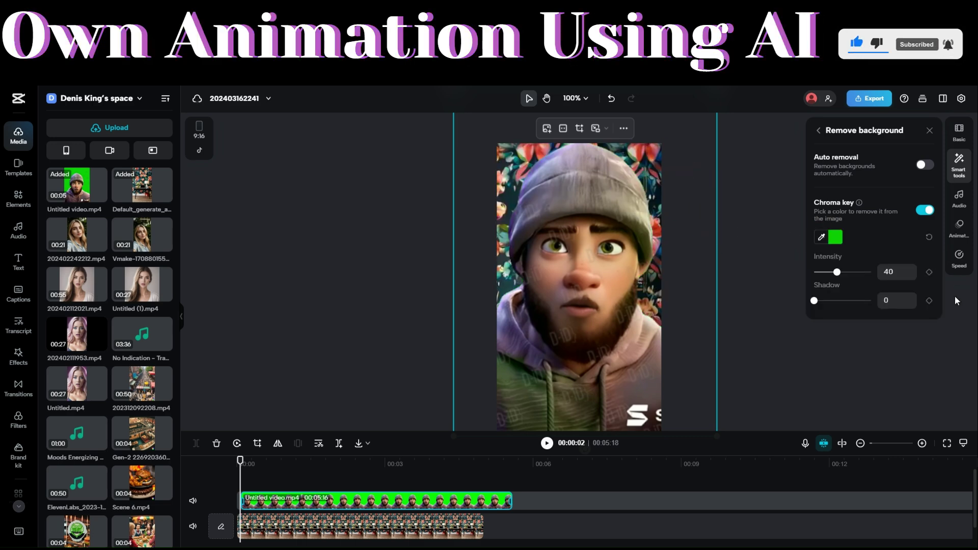
pyautogui.click(764, 245)
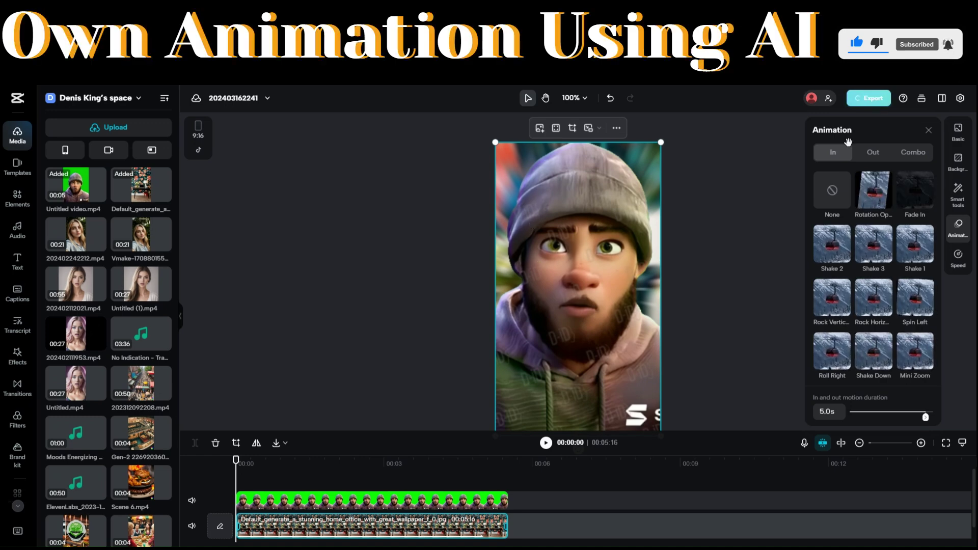
# - Export the video as a 1080p, High quality, 30fps MP4 download
pyautogui.click(873, 98)
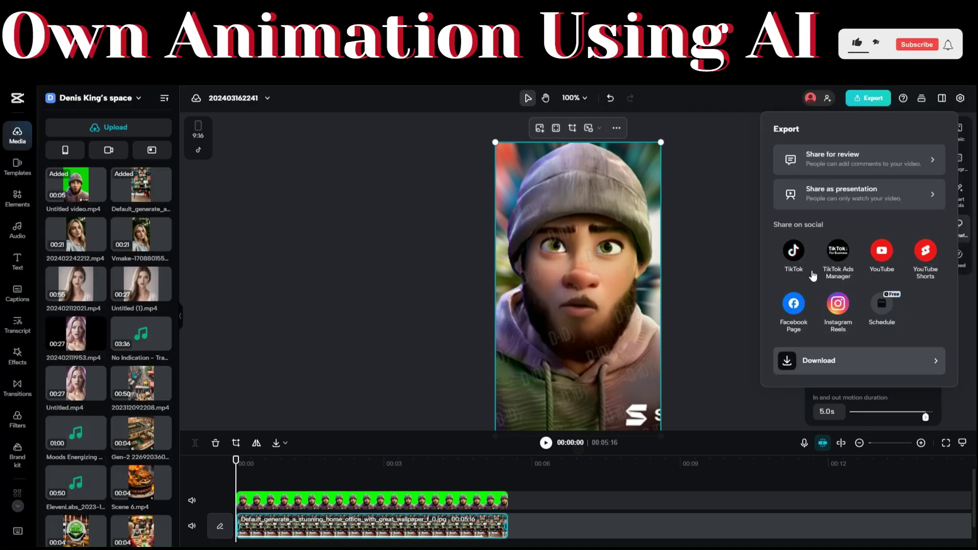
pyautogui.click(821, 365)
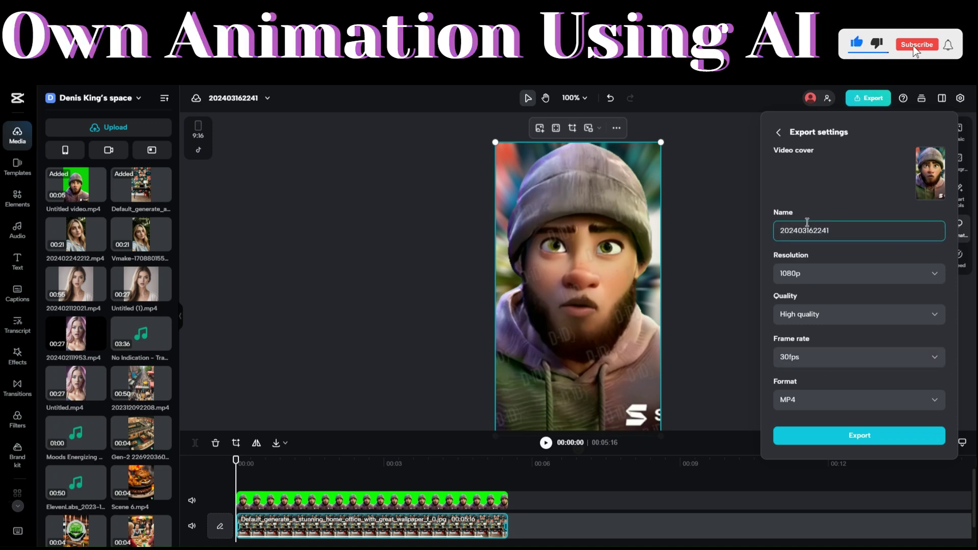
pyautogui.click(866, 436)
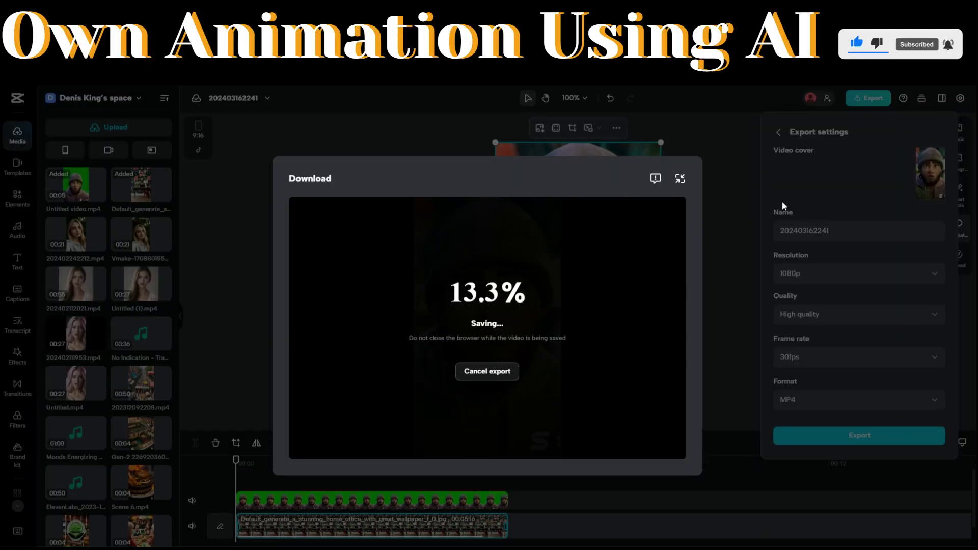